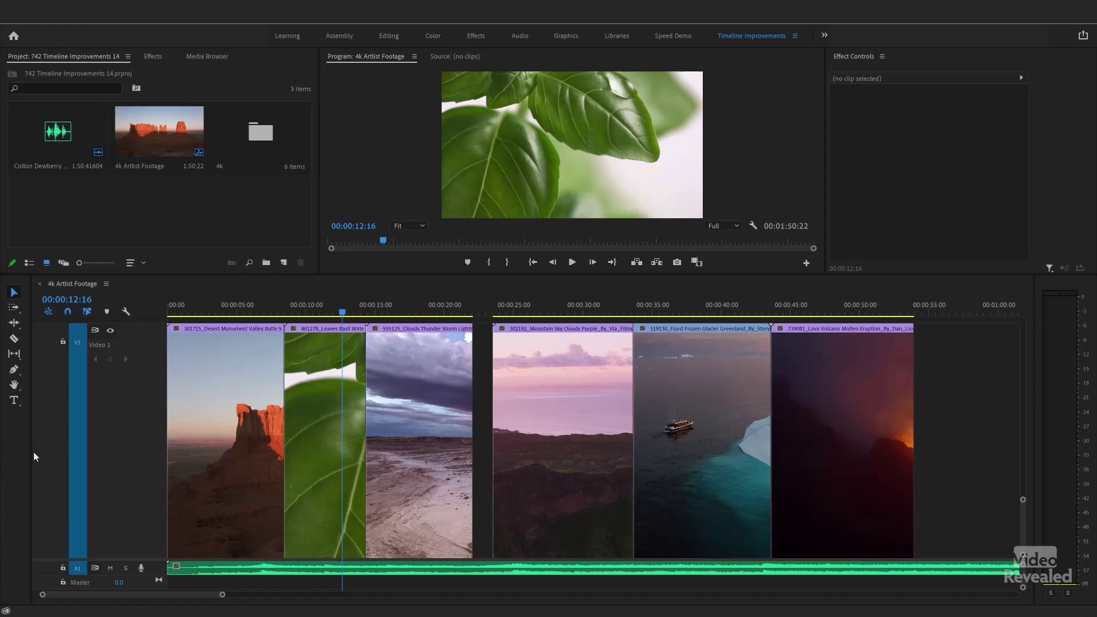
Step: Extend the storm clip's end right to close the gap before the purple mountain clip
left_click(402, 313)
left_click(559, 313)
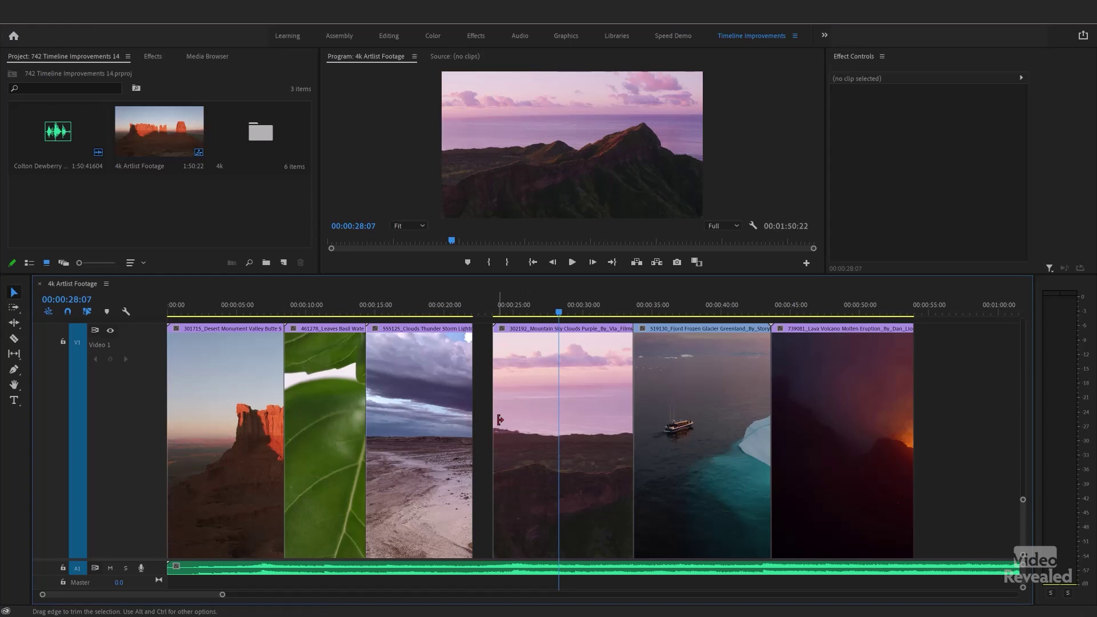
left_click_drag(478, 415, 492, 416)
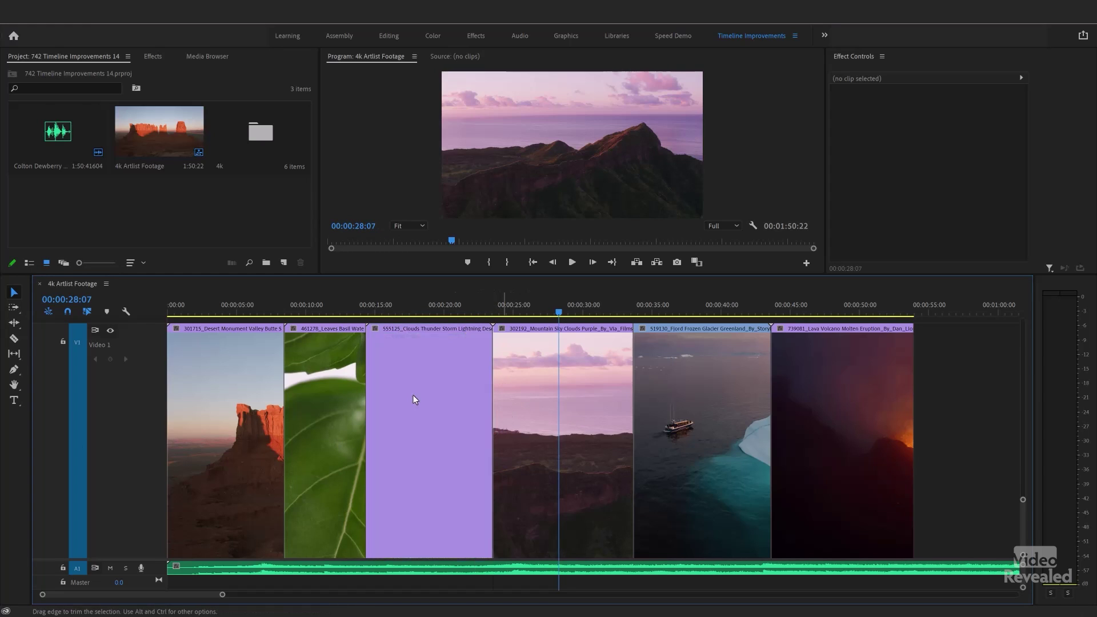
Step: Preview each clip in turn: basil leaves, storm, mountain, iceberg, volcano, and desert monument
left_click(340, 312)
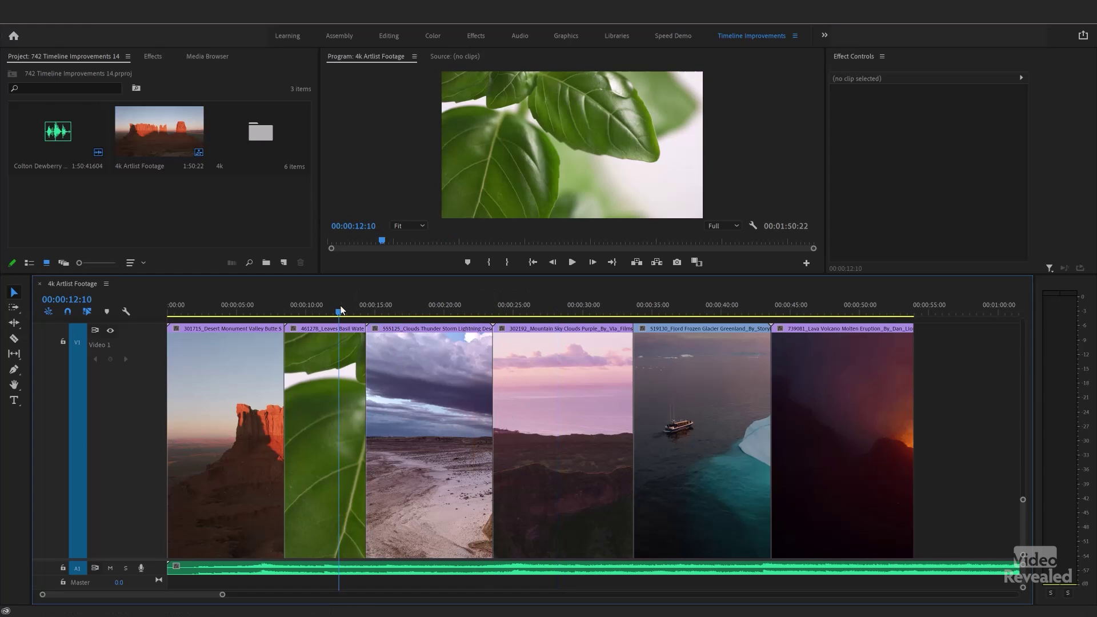
left_click(425, 307)
left_click(560, 308)
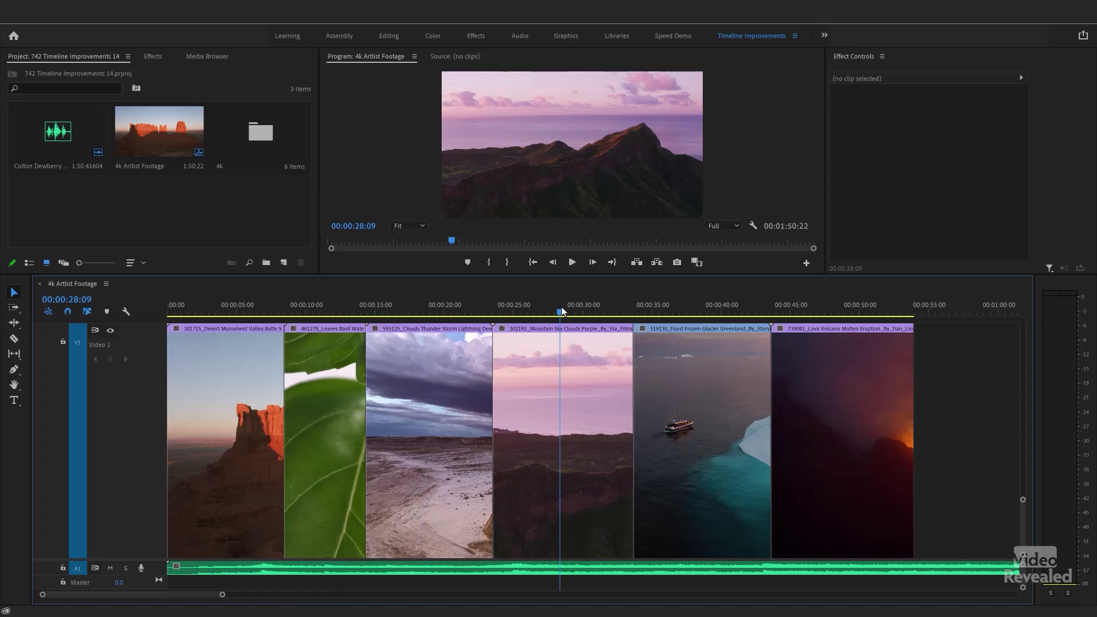
left_click(687, 301)
left_click(827, 312)
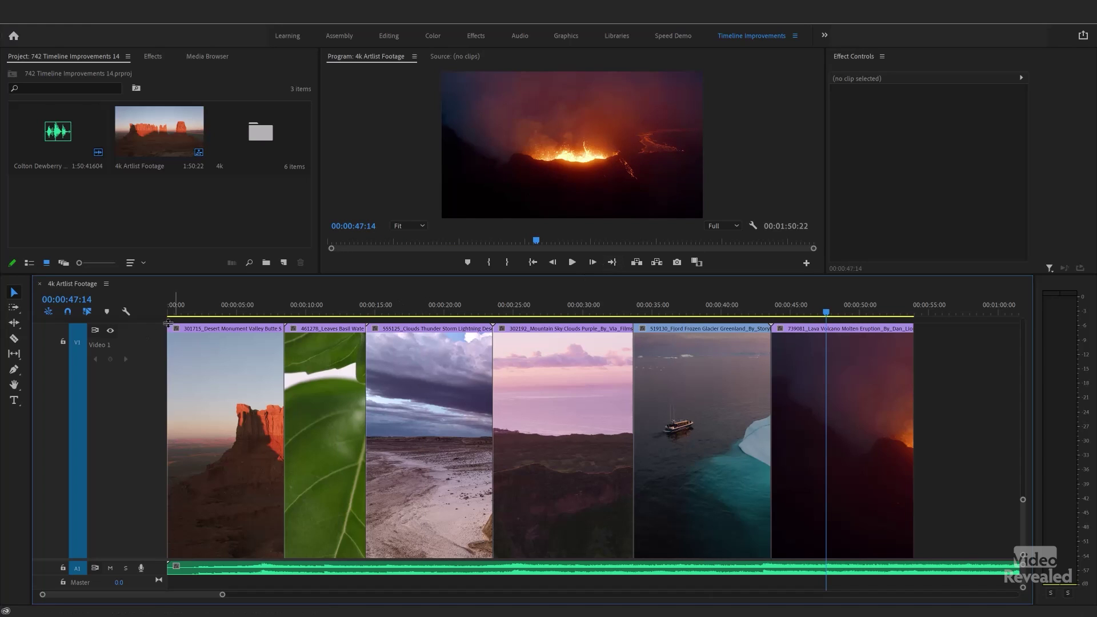
left_click(205, 314)
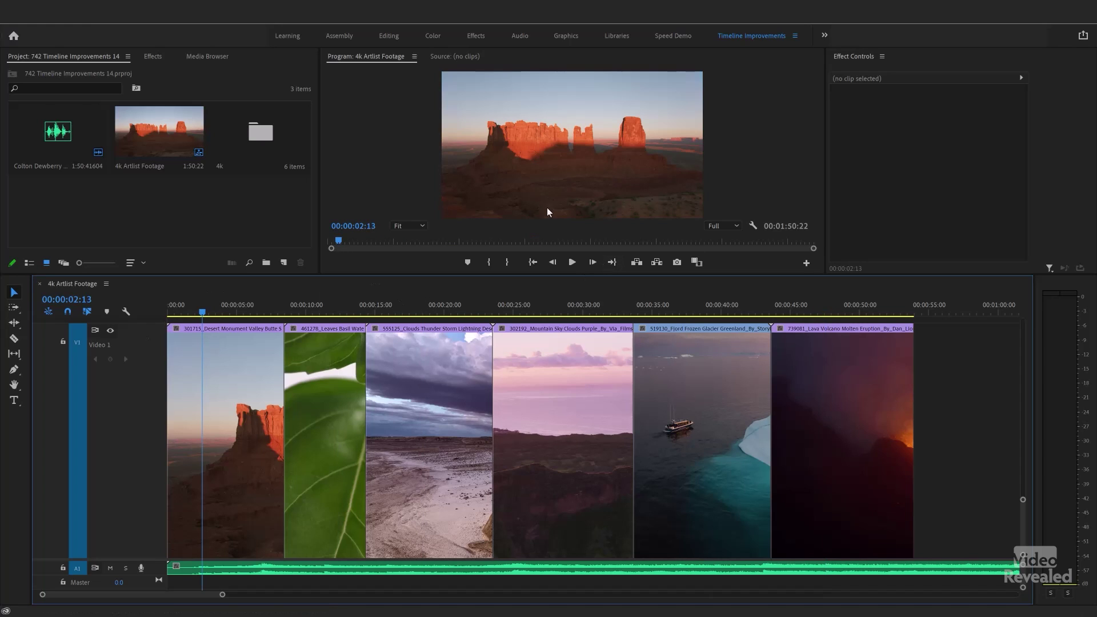
left_click(390, 312)
left_click(449, 309)
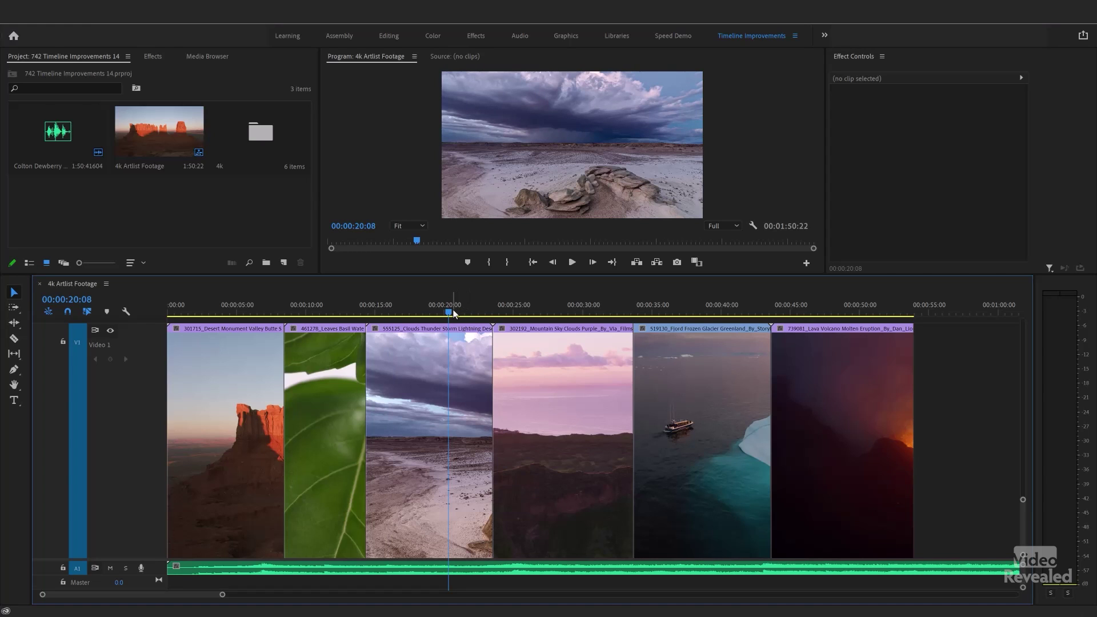
left_click_drag(454, 313, 702, 307)
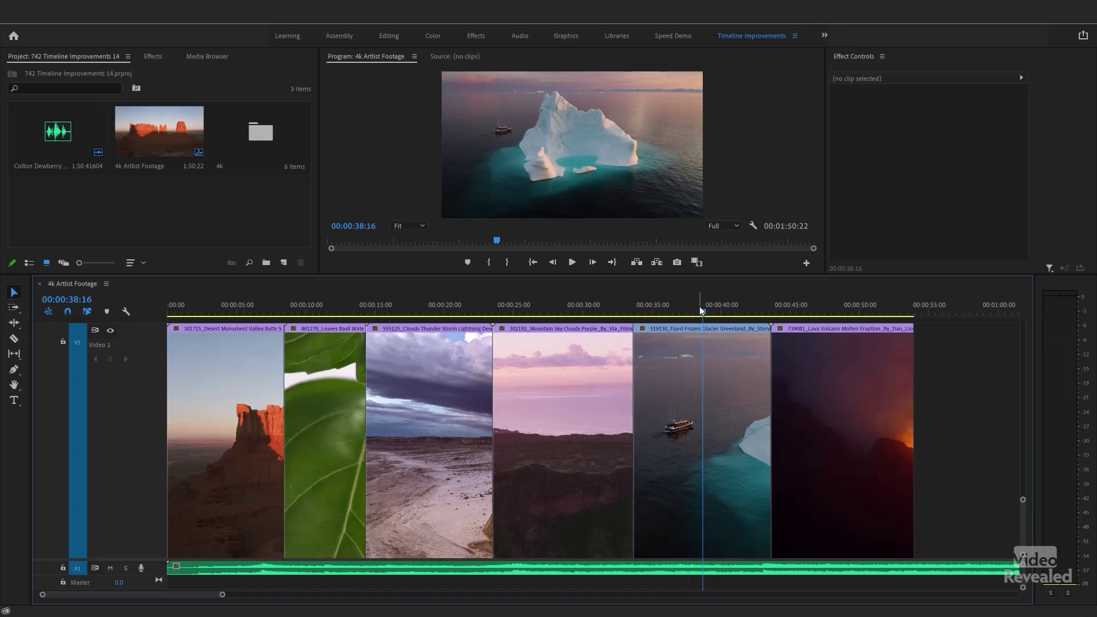
left_click_drag(323, 306, 249, 313)
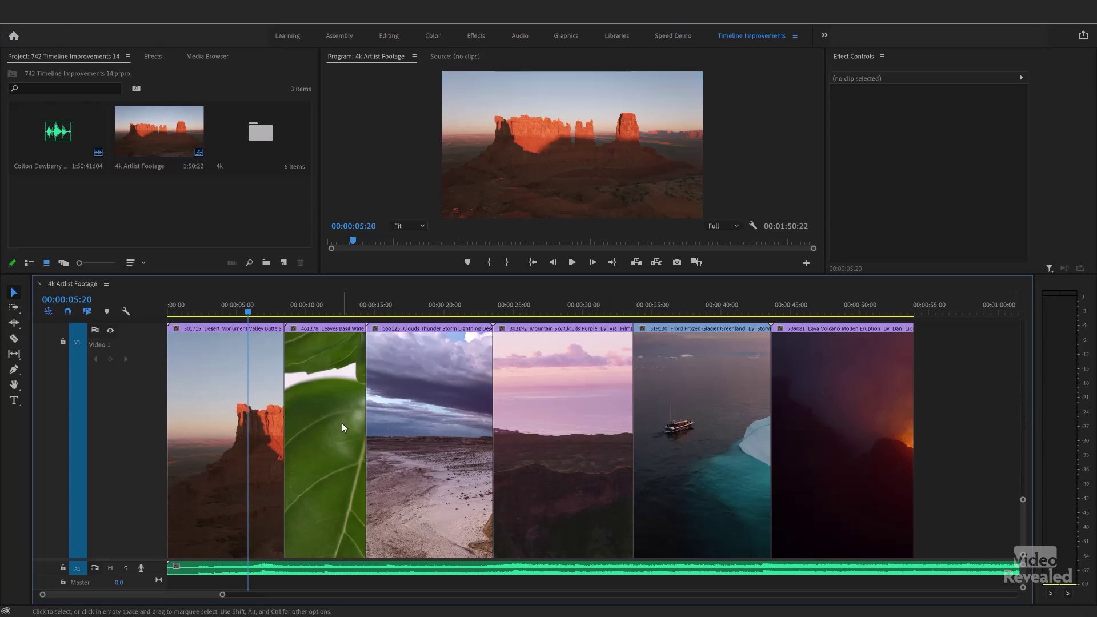
Step: Reposition the basil leaves clip so it sits second, right after the desert monument clip
left_click(321, 430)
left_click_drag(324, 431, 2, 394)
left_click_drag(168, 401, 310, 402)
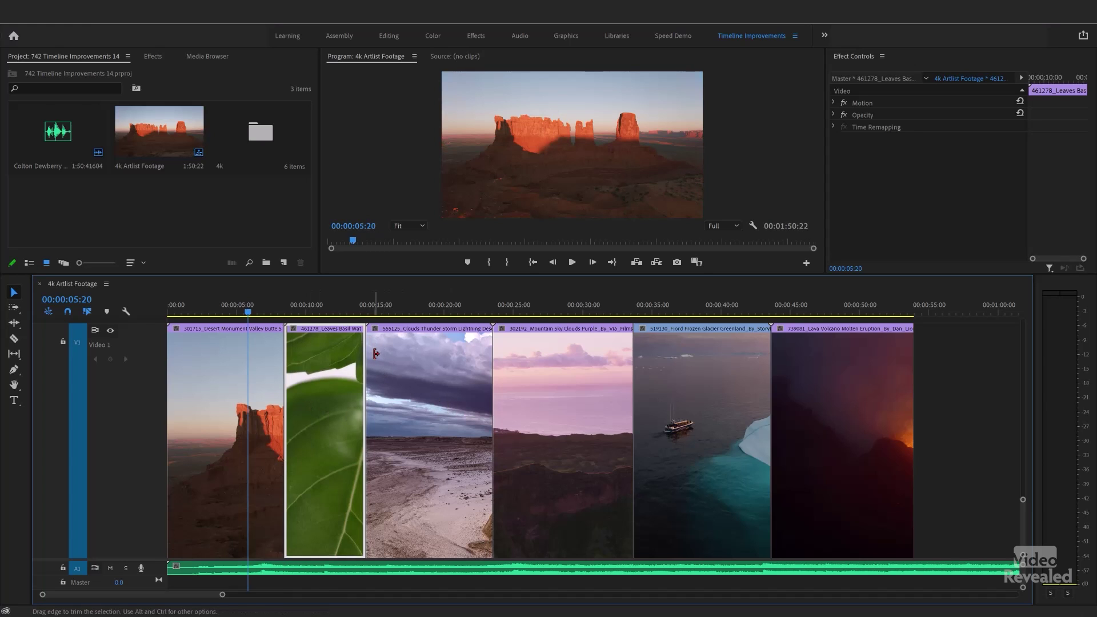
Step: Ripple-trim the storm clip's start at the leaves cut, then zoom the timeline in
left_click_drag(376, 355, 395, 359)
left_click(360, 309)
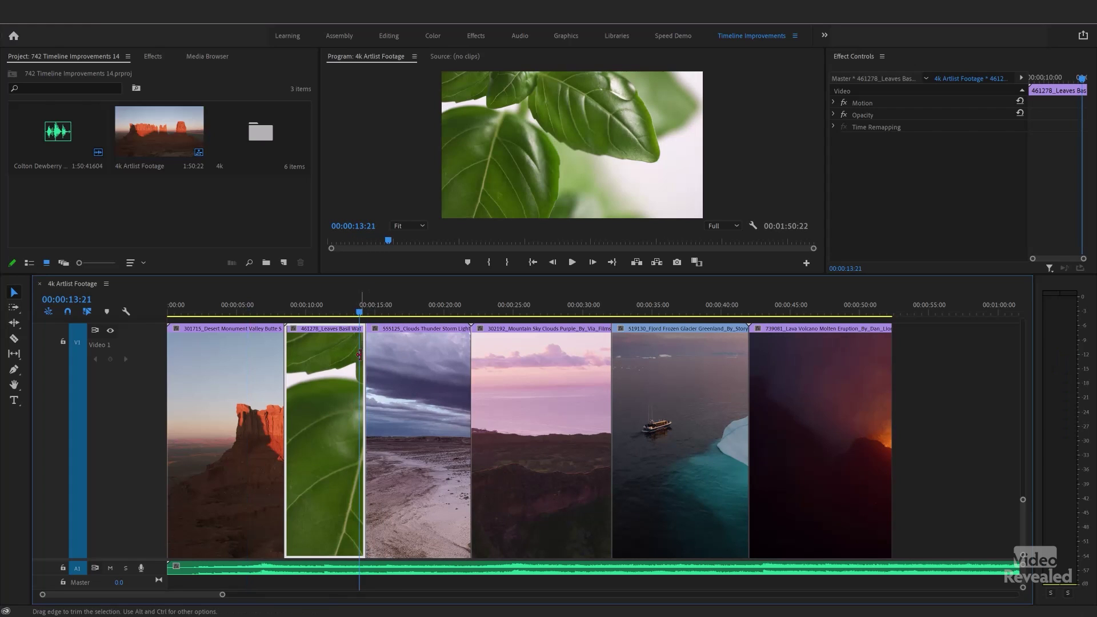
key("equal")
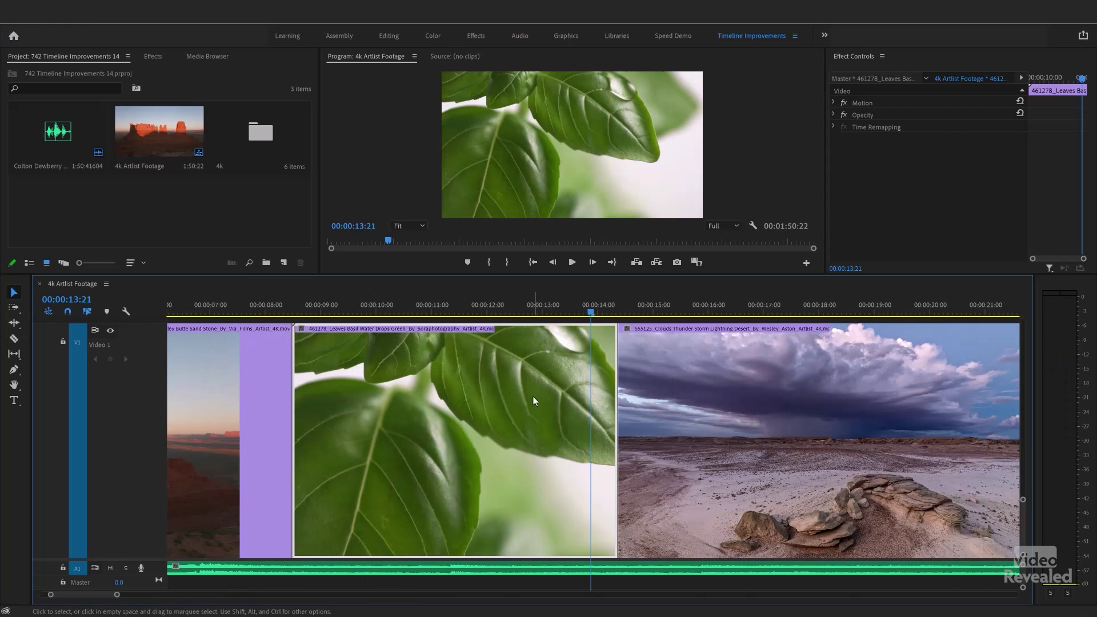
Step: Roll the basil leaves/storm cut slightly earlier, checking the frame at 00:00:12:13
mouse_move(619, 416)
left_mouse_down()
mouse_move(657, 417)
mouse_move(621, 420)
left_mouse_up()
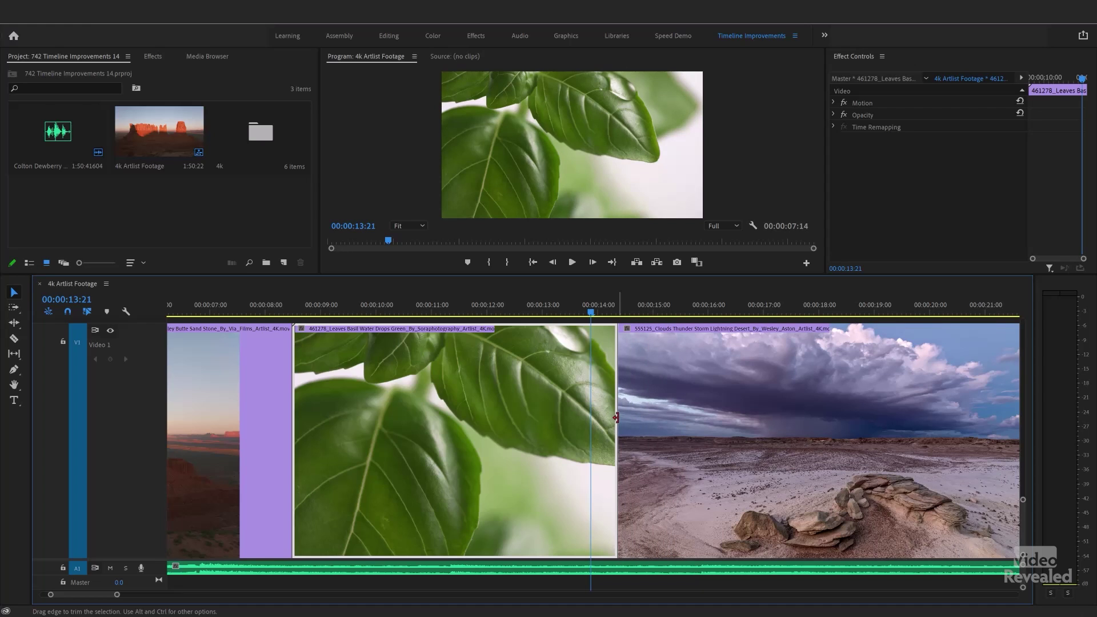
mouse_move(616, 418)
left_mouse_down()
mouse_move(592, 417)
mouse_move(603, 414)
left_mouse_up()
left_click(517, 311)
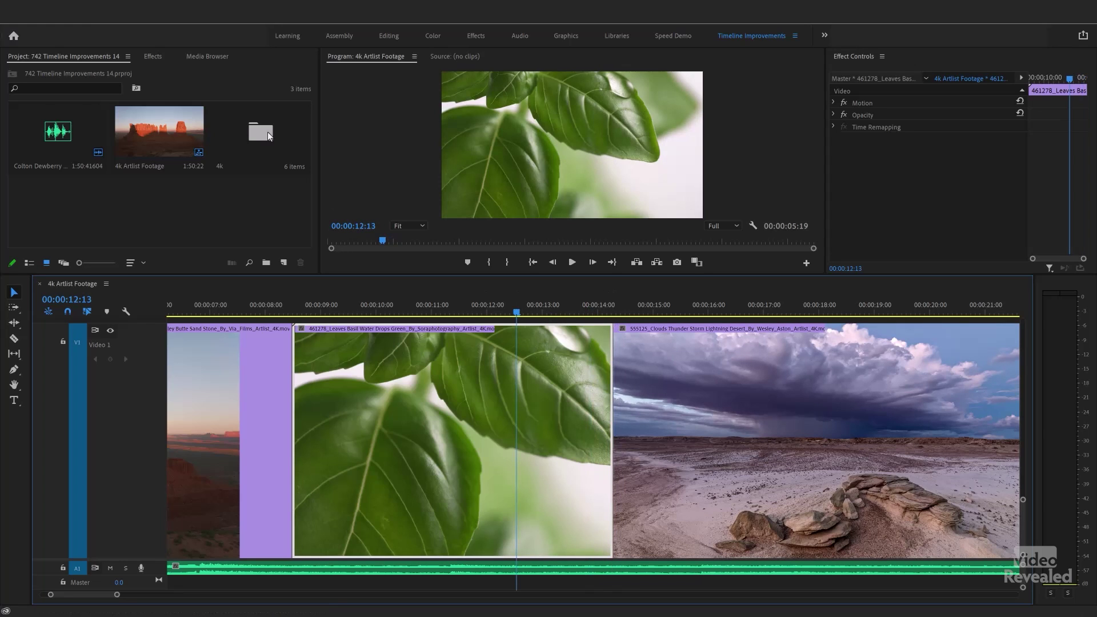
Step: Drop a Cross Dissolve onto the leaves/storm cut and select it to view its settings
left_click(154, 56)
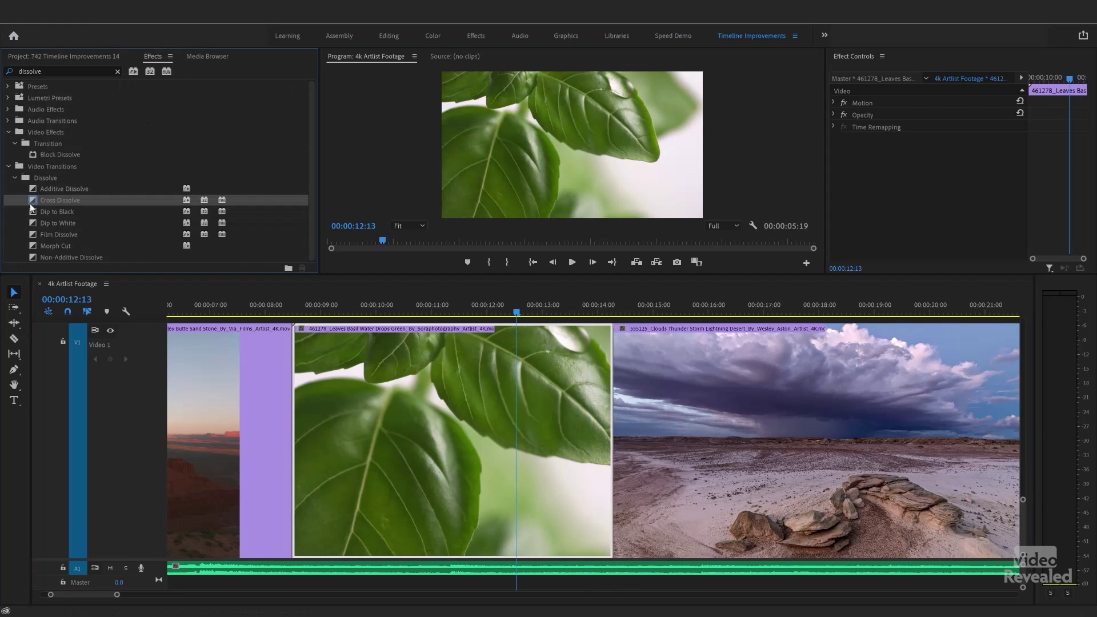
left_click_drag(33, 208, 615, 406)
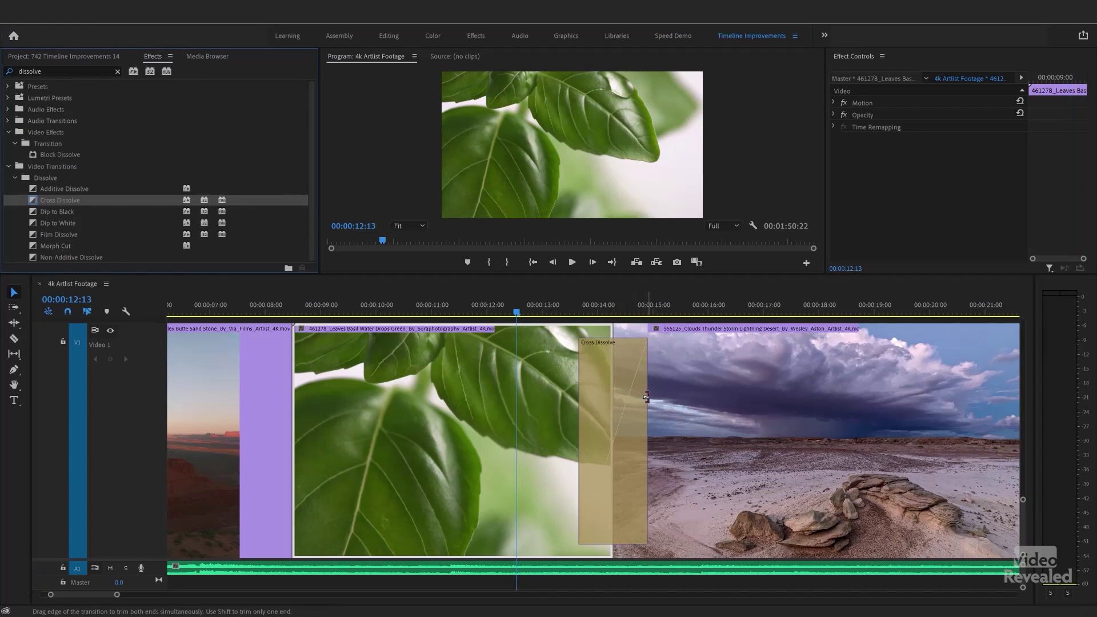
left_click(635, 400)
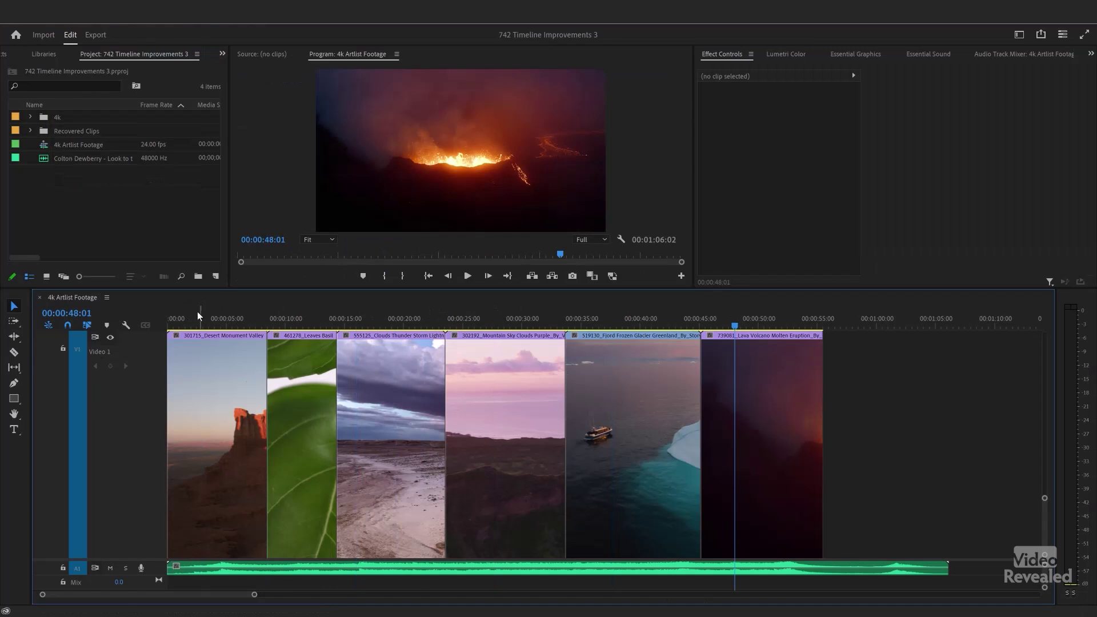
key("Home")
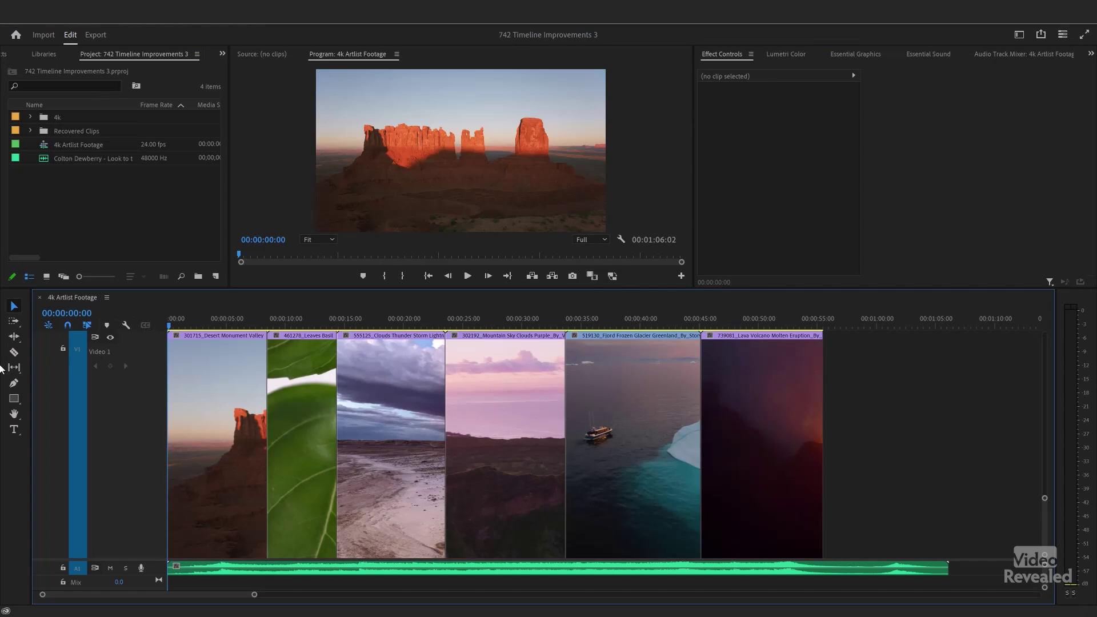
left_click_drag(232, 326, 605, 325)
mouse_move(475, 323)
left_mouse_down()
mouse_move(327, 326)
mouse_move(537, 327)
mouse_move(307, 327)
mouse_move(674, 332)
mouse_move(400, 326)
mouse_move(484, 325)
left_mouse_up()
left_click_drag(656, 321, 628, 322)
left_click_drag(408, 326, 423, 363)
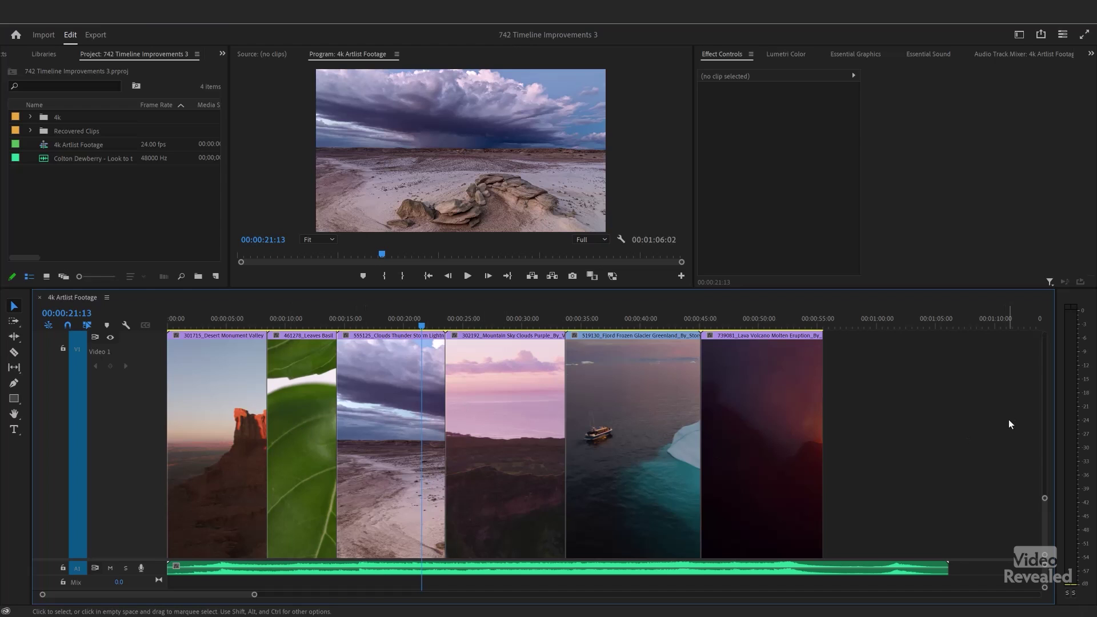
mouse_move(276, 424)
left_mouse_down()
mouse_move(1048, 402)
mouse_move(147, 439)
mouse_move(279, 426)
left_mouse_up()
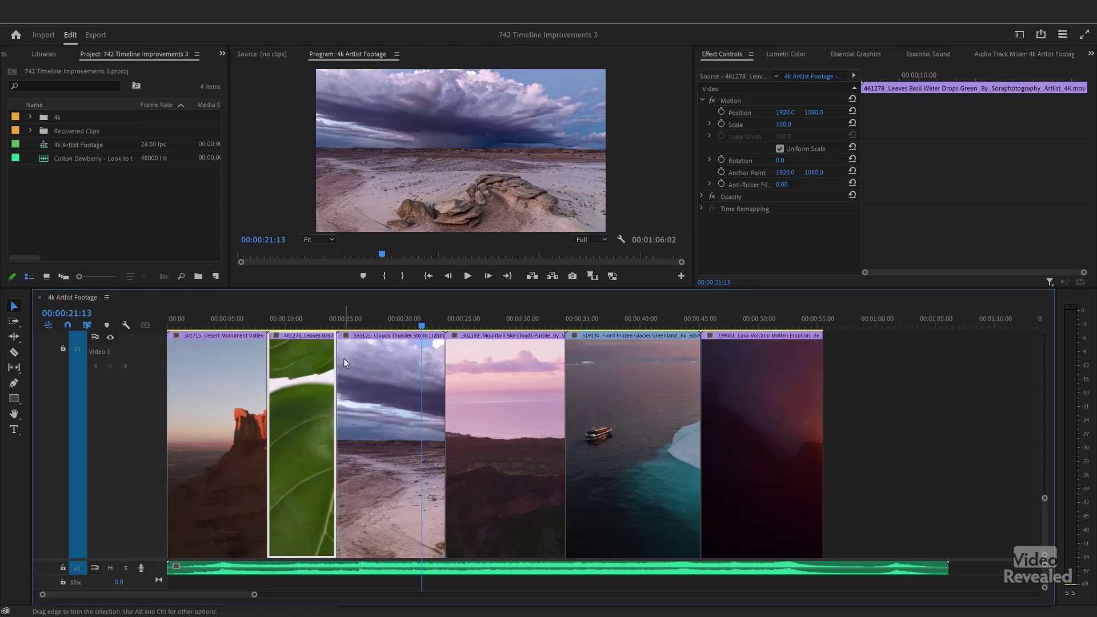
left_click_drag(341, 375, 368, 374)
Step: Commit the storm clip's ripple trim, zoom the timeline in, and retry trimming its start
left_click(335, 322)
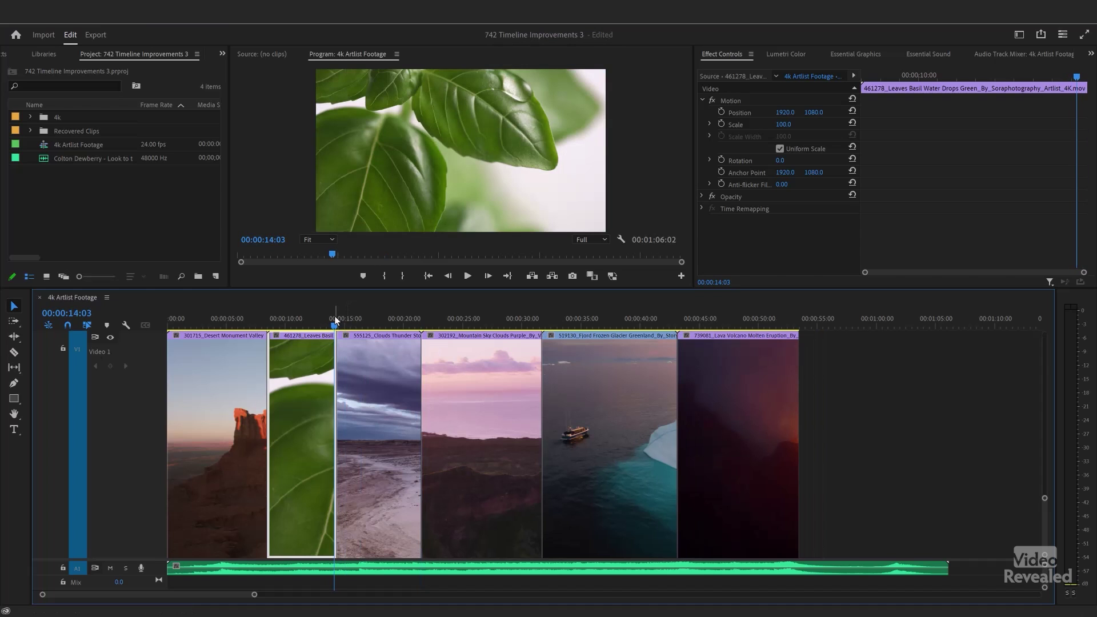
key("=")
key("=")
mouse_move(620, 432)
left_mouse_down()
mouse_move(659, 432)
mouse_move(620, 433)
left_mouse_up()
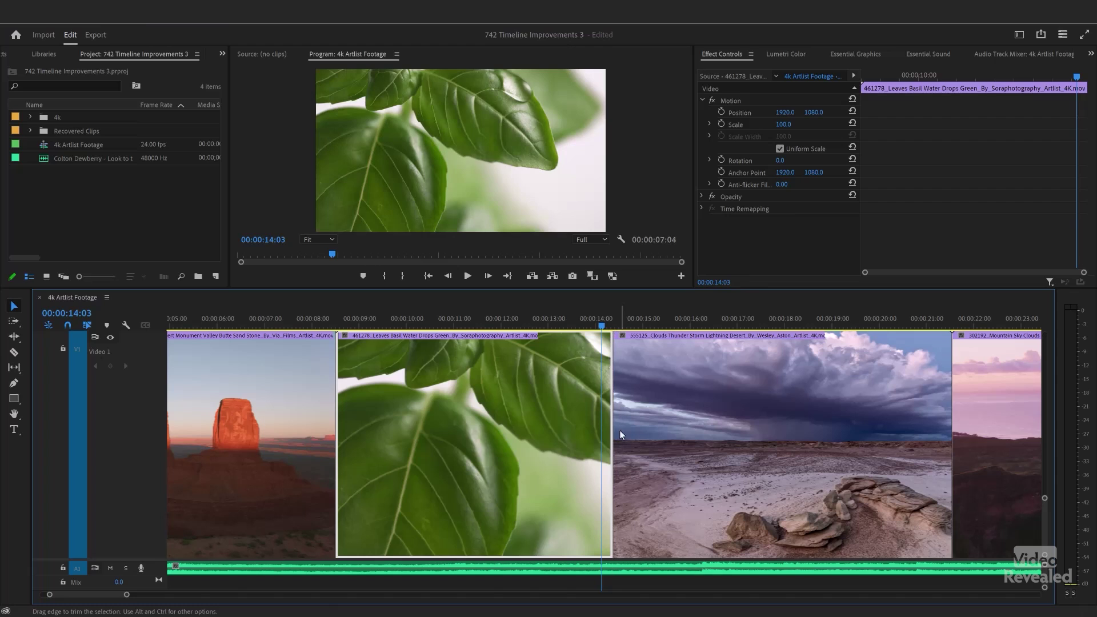
left_click(223, 55)
Step: Search the effects for 'iss' and drop Cross Dissolve onto the basil leaves/storm cut
left_click(254, 68)
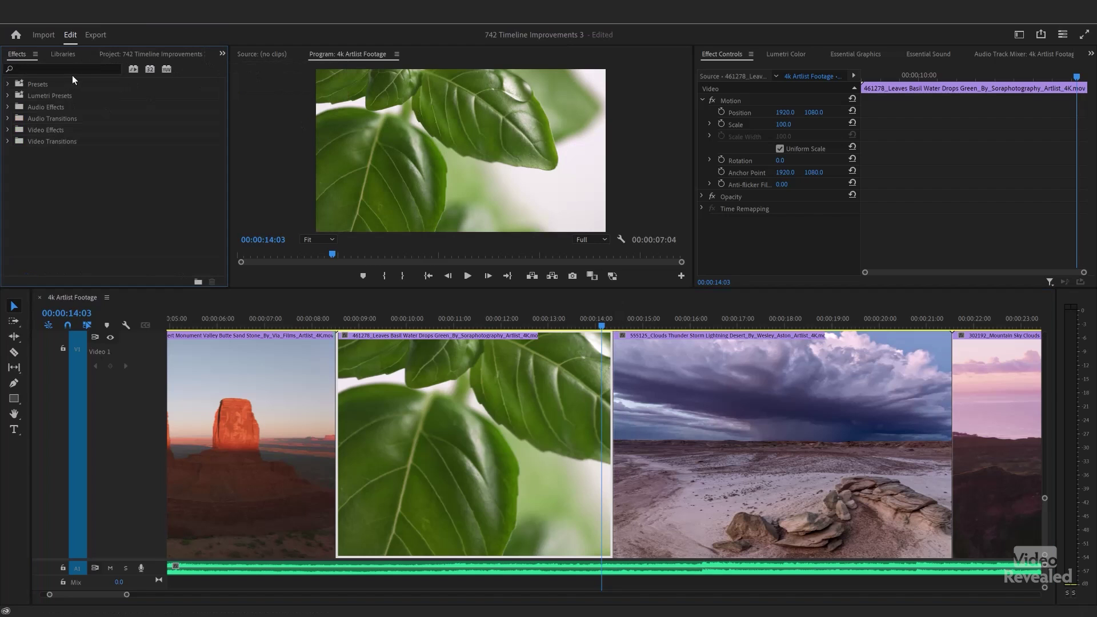
type("iss")
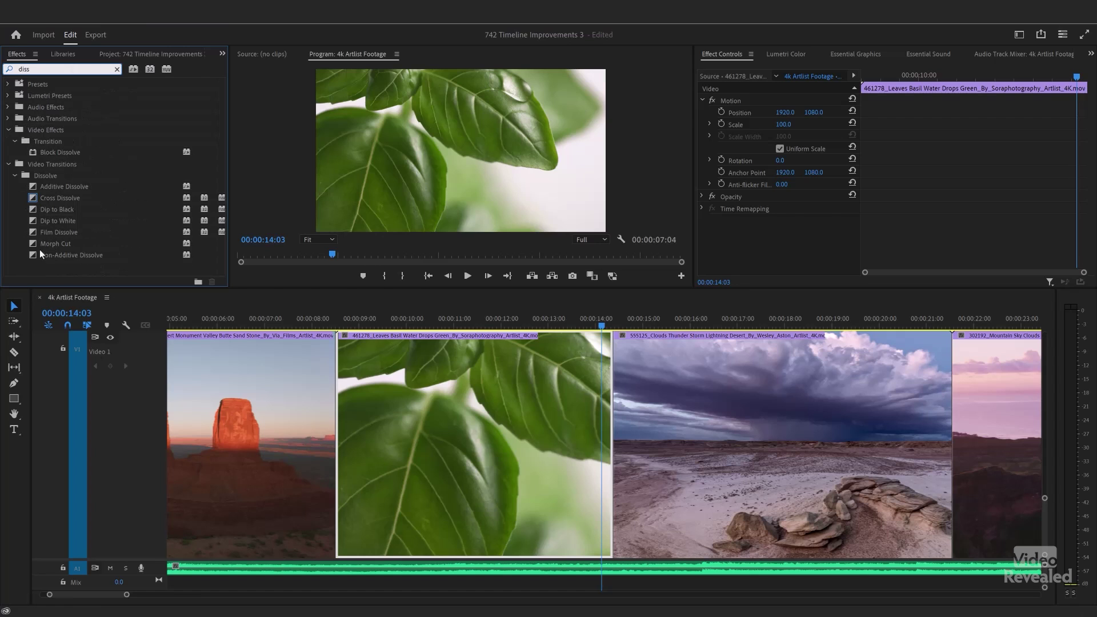
left_click_drag(34, 199, 672, 402)
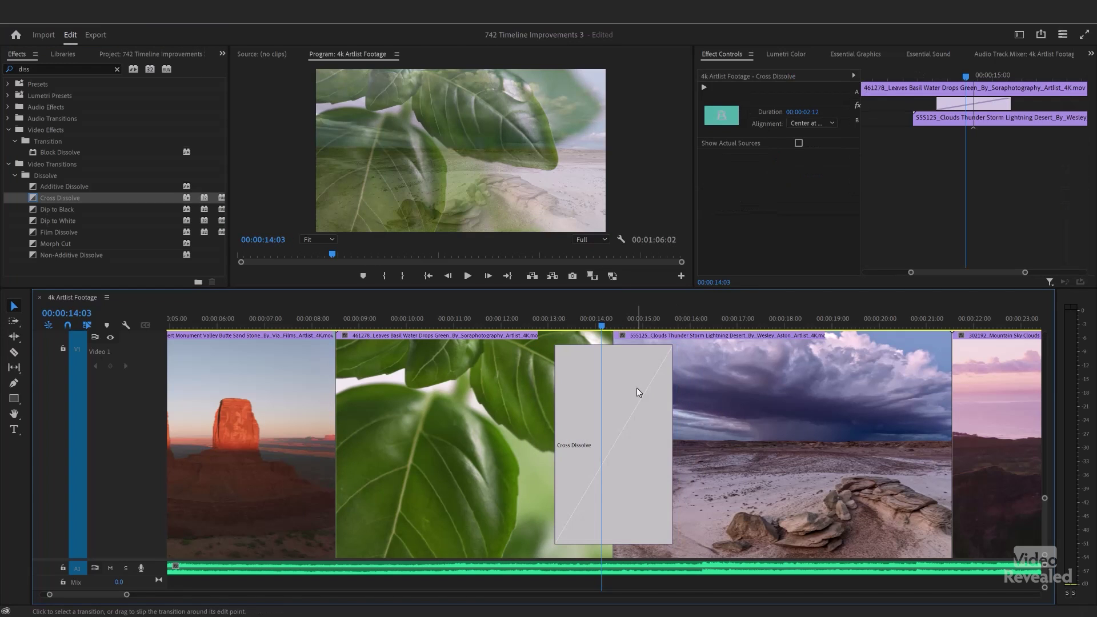
Step: Zoom out to the whole sequence and scrub from the iceberg back to the mountain clip at 26 seconds
key("backslash")
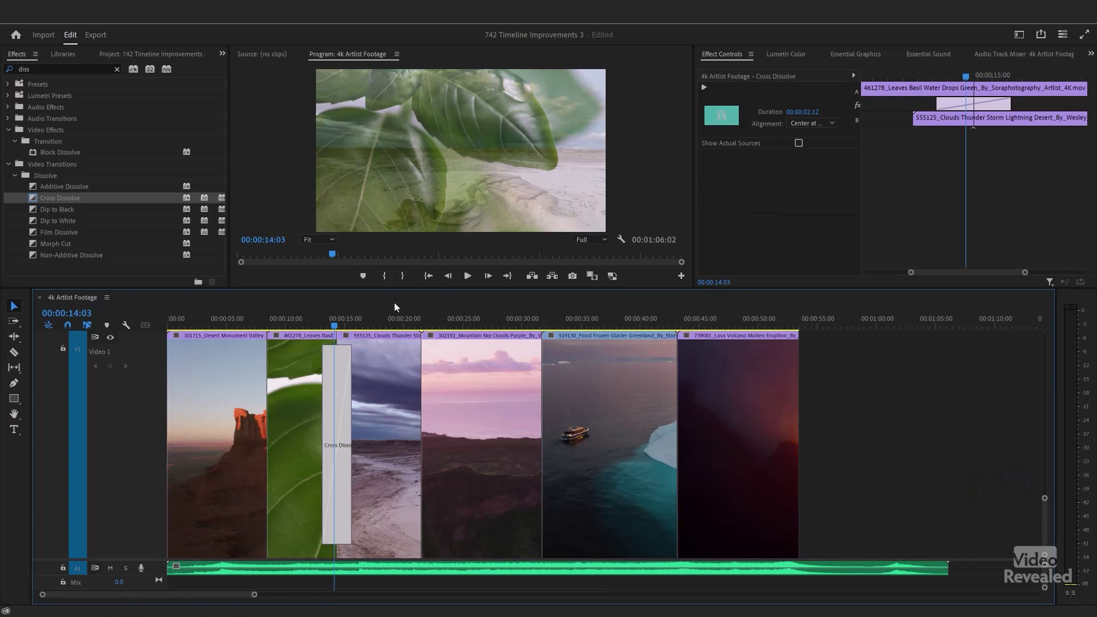
left_click(592, 321)
left_click_drag(594, 321, 475, 321)
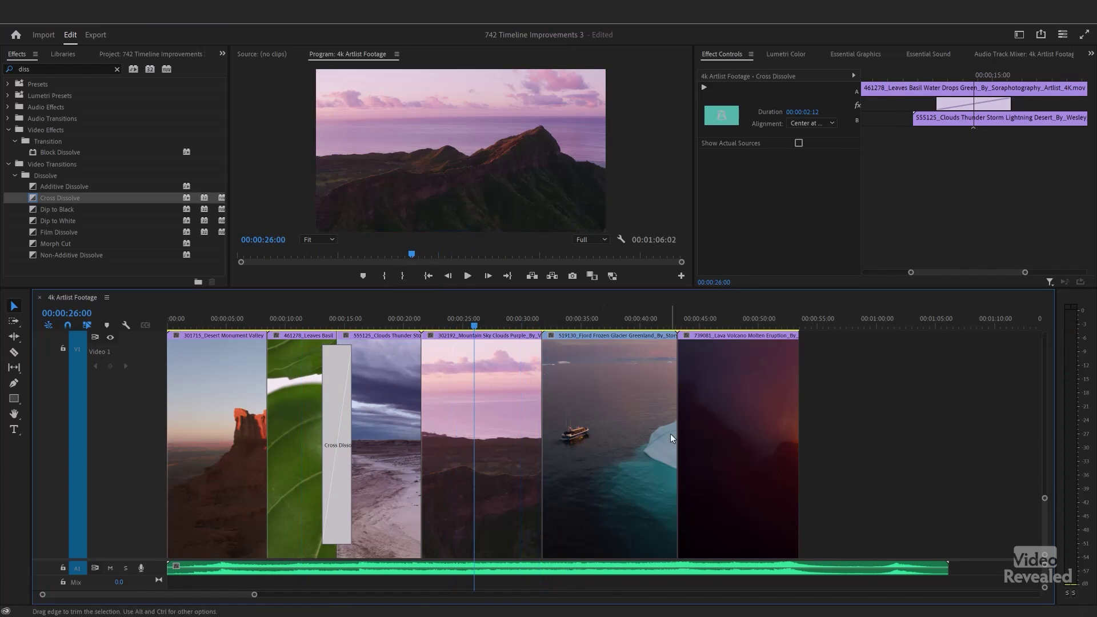